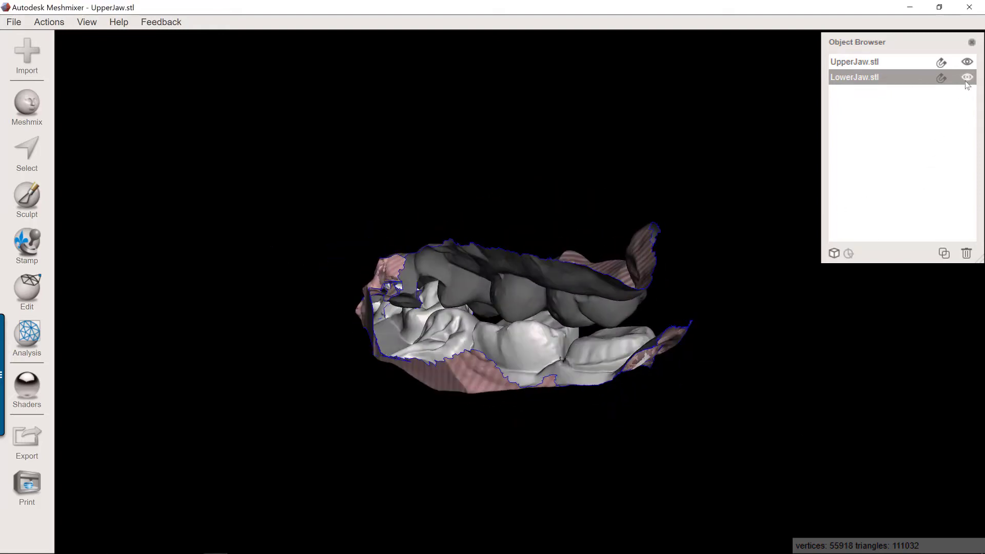
Step: Hide LowerJaw.stl, select UpperJaw.stl, and orbit and zoom to view the upper teeth
right_click_drag(693, 318, 528, 292)
left_click(528, 292)
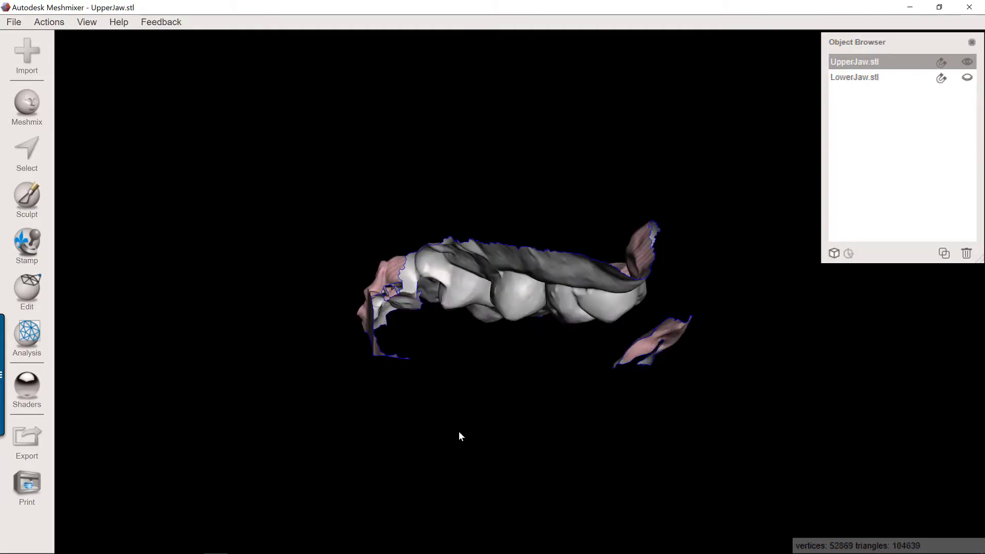
right_click_drag(460, 433, 528, 361)
right_click_drag(574, 321, 453, 372)
right_click_drag(577, 361, 658, 282)
scroll(524, 385, "up", 3)
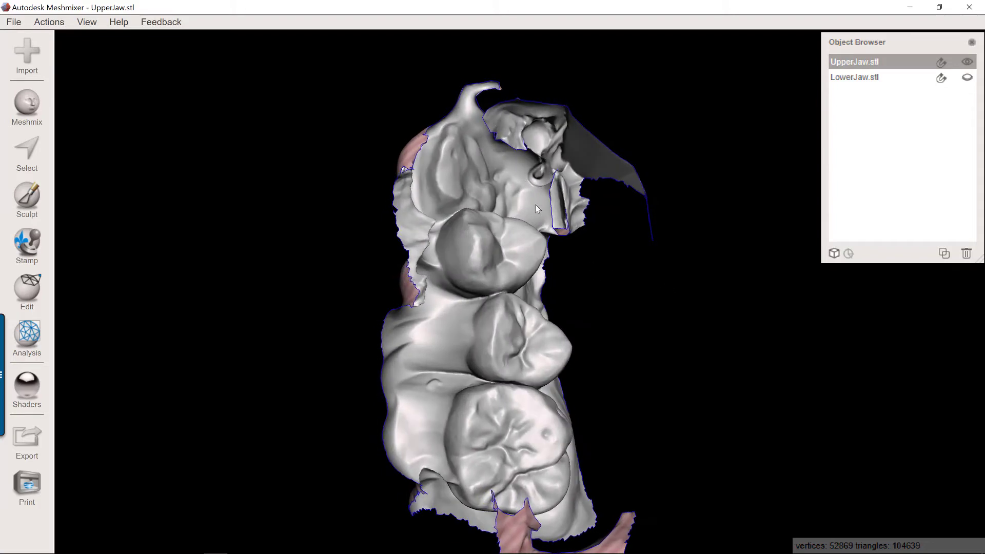
Step: Unhide LowerJaw.stl, then orbit and zoom to inspect the teeth of both arches
left_click(967, 77)
right_click_drag(706, 389, 663, 202)
right_click_drag(715, 251, 649, 177)
right_click_drag(649, 251, 416, 427)
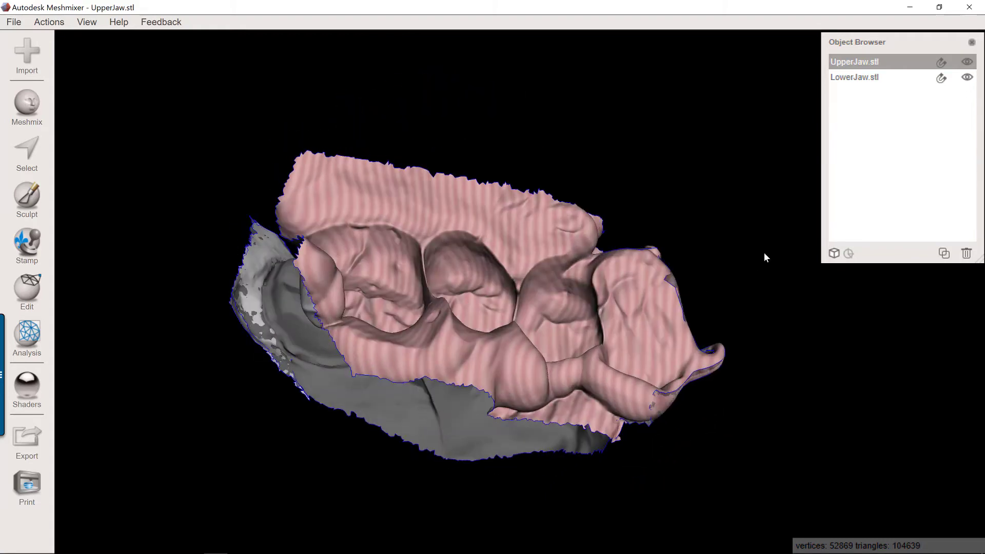
scroll(270, 294, "up", 6)
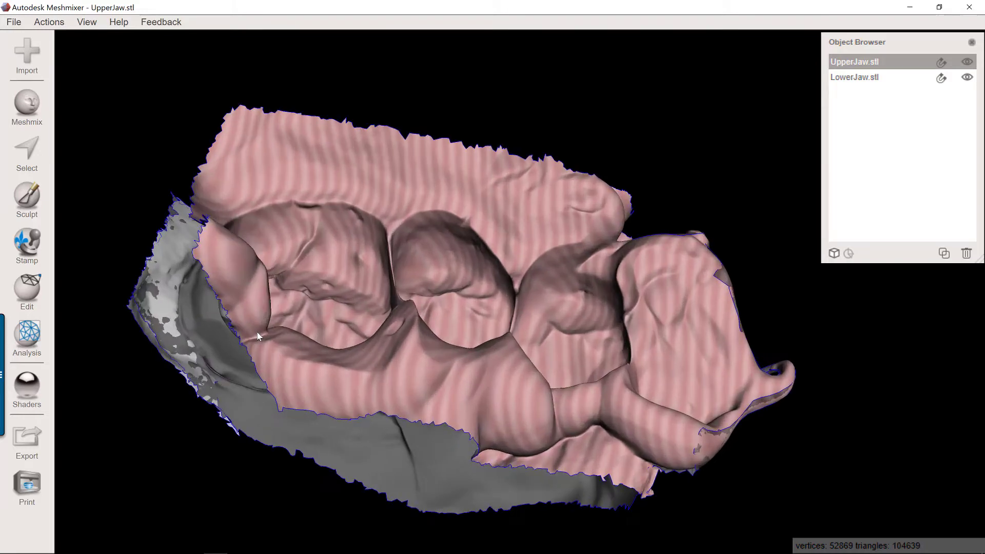
scroll(274, 322, "up", 3)
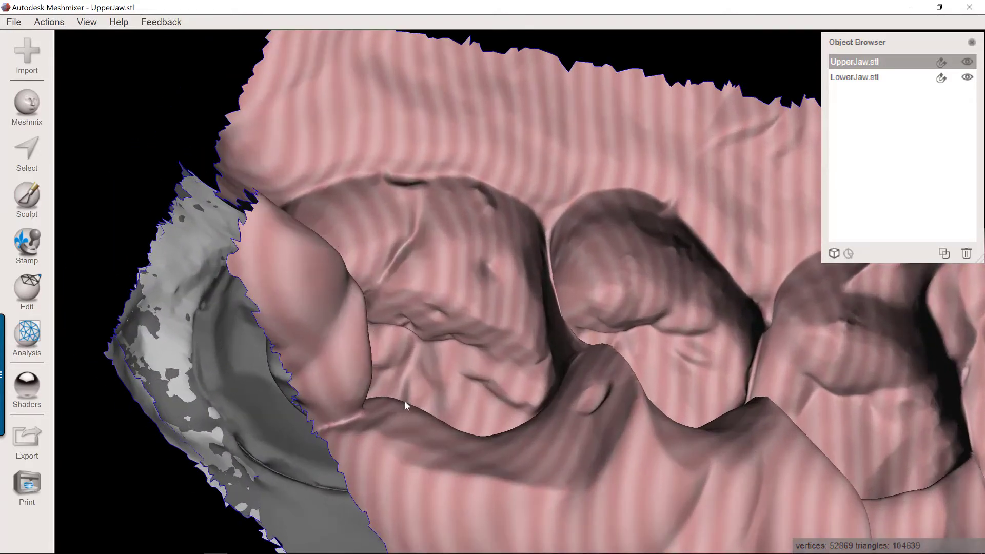
scroll(418, 419, "down", 5)
scroll(421, 419, "down", 2)
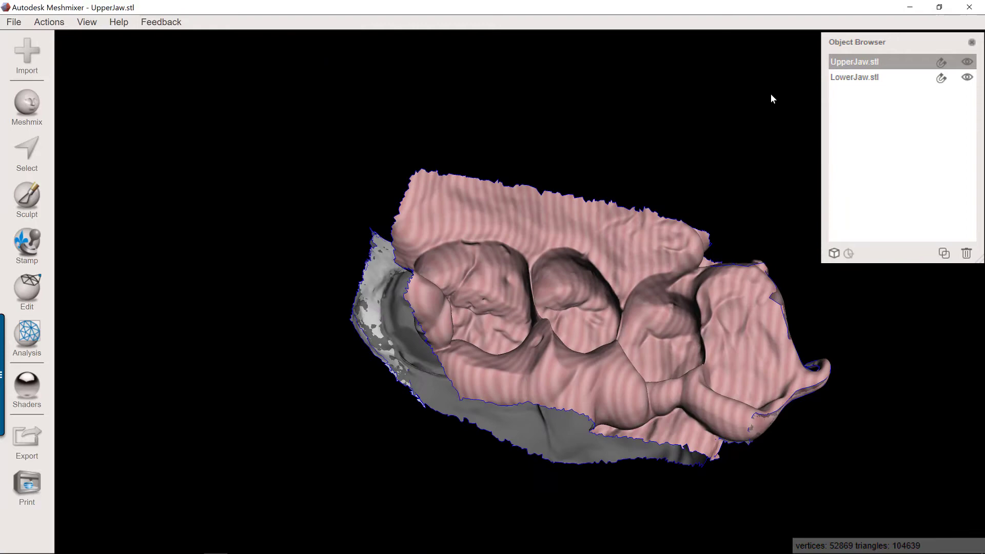
Step: Minimize Meshmixer and play the 'trim scans' video from the Dropbox folder
left_click(916, 8)
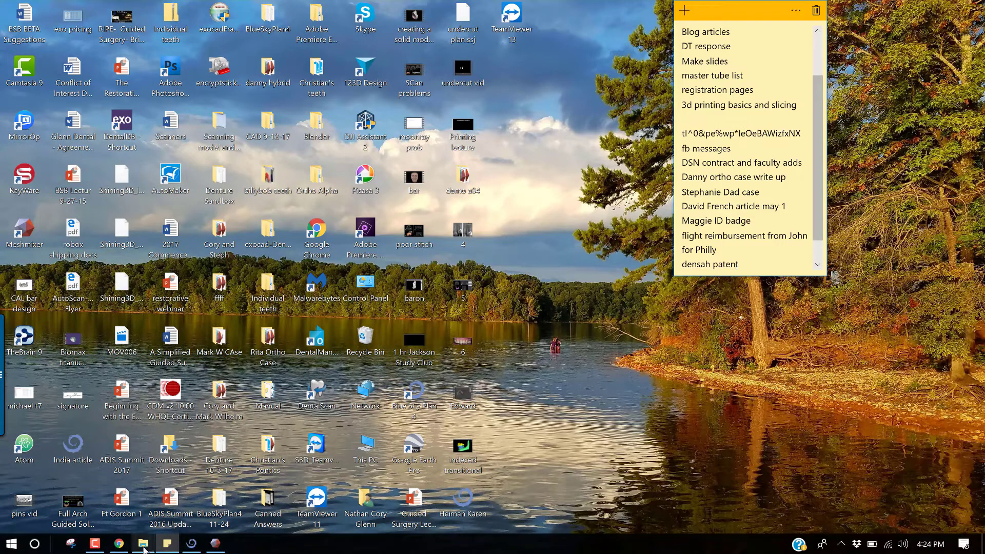
left_click(143, 544)
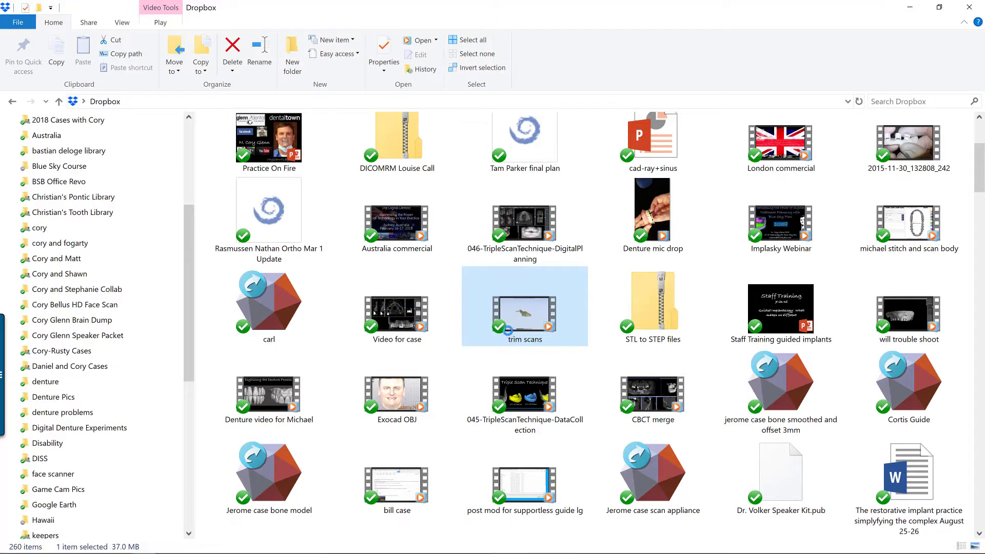
double_click(507, 330)
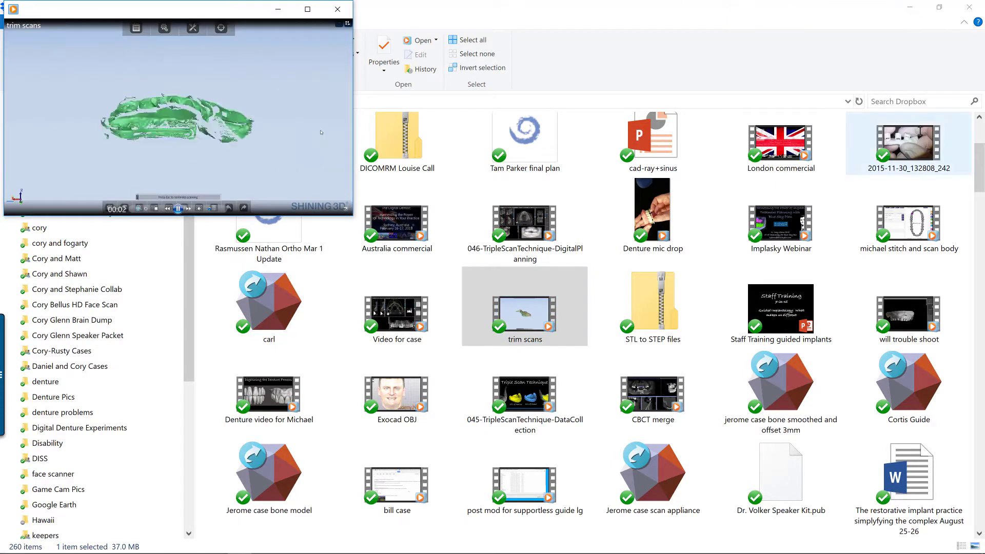
Step: Maximize the video player window and let the trim scans video play
double_click(312, 16)
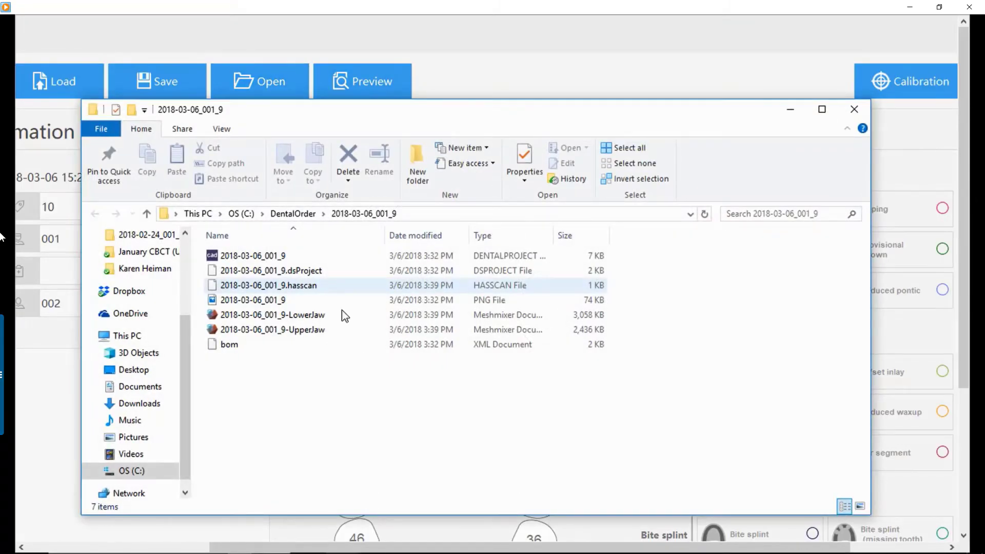
Step: Choose the LowerJaw STL file in the video's Open dialog to load it in Meshmixer
left_click(245, 315)
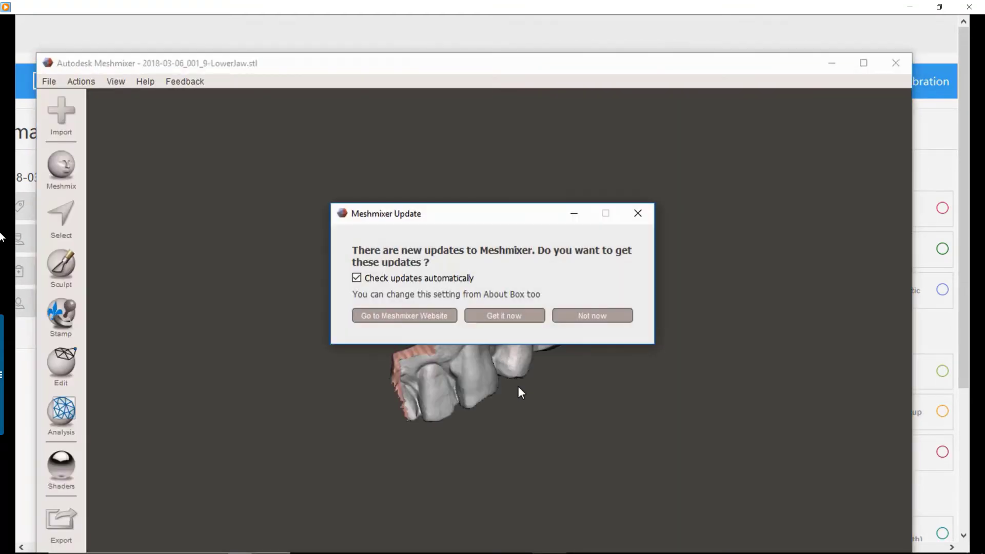
Step: Choose 'Not now' on the Meshmixer update prompt, then orbit and zoom around the lower jaw
left_click(600, 318)
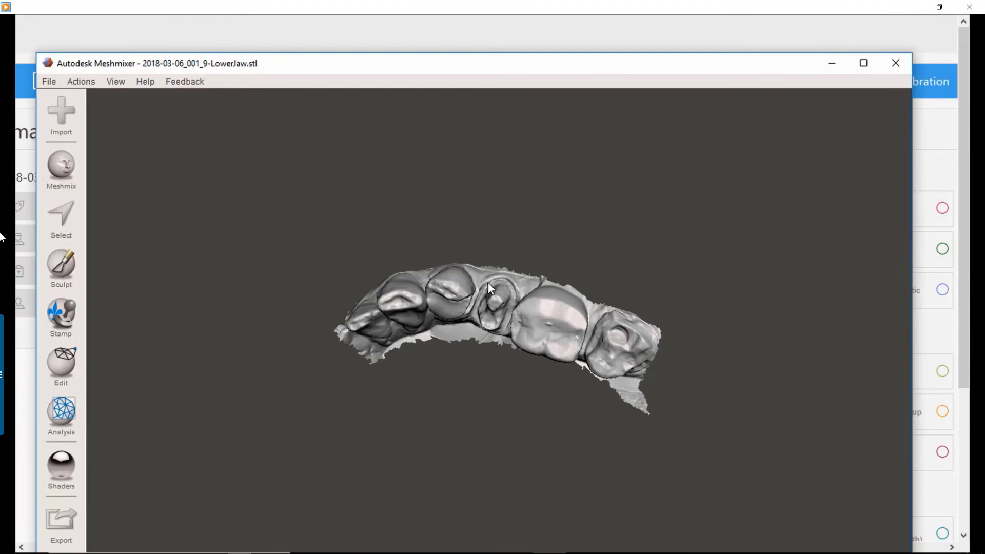
right_click_drag(642, 408, 733, 304)
scroll(571, 292, "up", 6)
scroll(417, 400, "down", 5)
right_click_drag(417, 400, 86, 173)
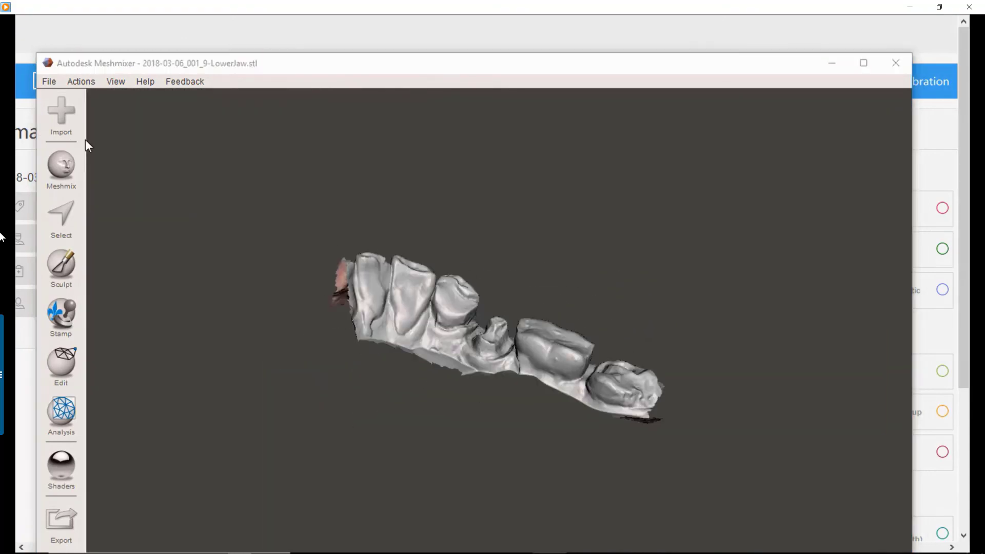
Step: Append the 2018-03-06_001_9-UpperJaw STL to the scene and orbit to check the bite
left_click(497, 349)
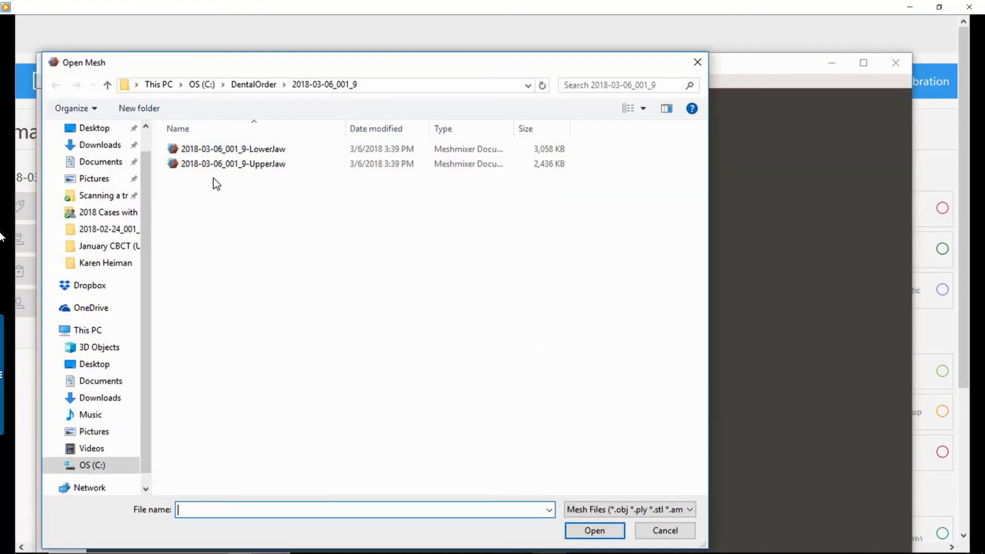
double_click(221, 166)
right_click_drag(600, 410, 610, 303)
scroll(610, 303, "up", 5)
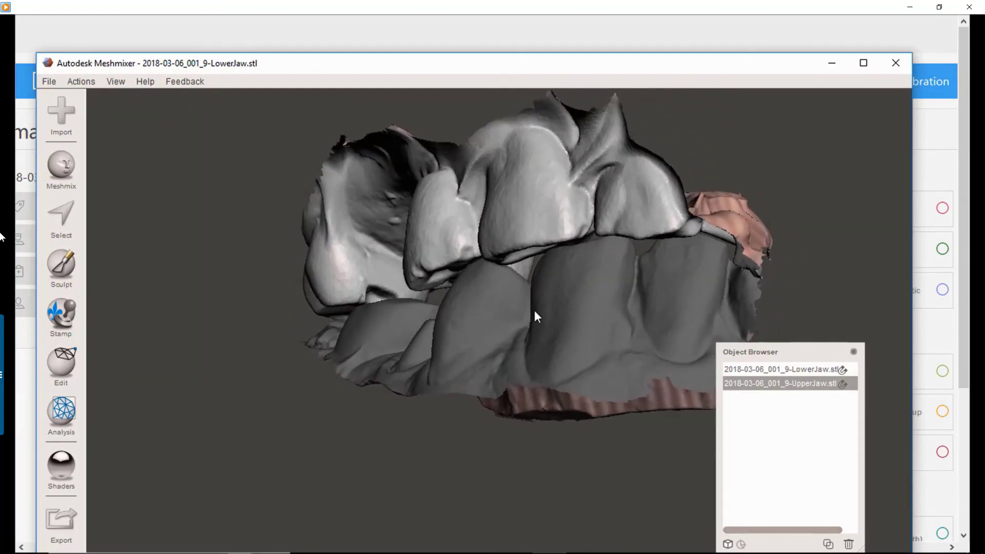
right_click_drag(534, 310, 641, 418)
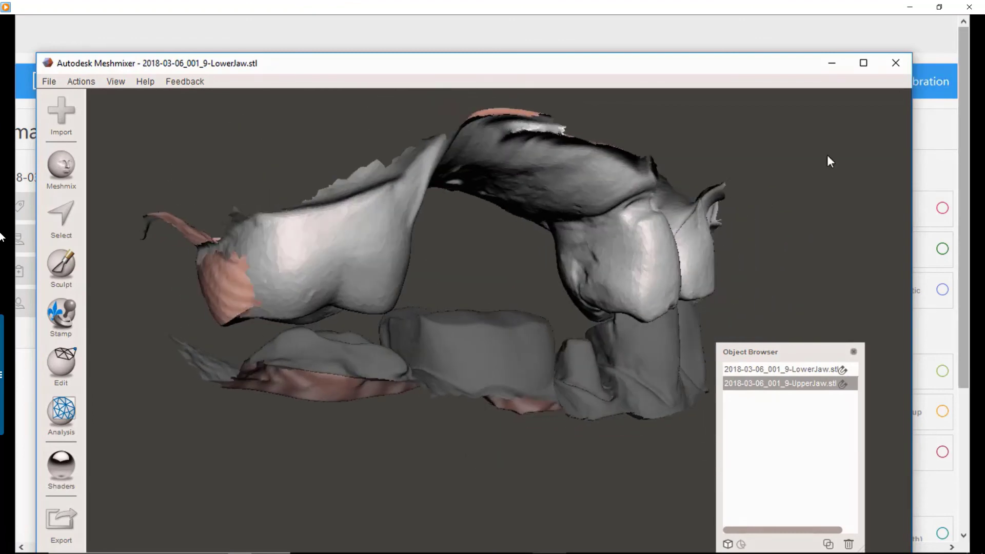
scroll(829, 161, "up", 1)
left_click(412, 539)
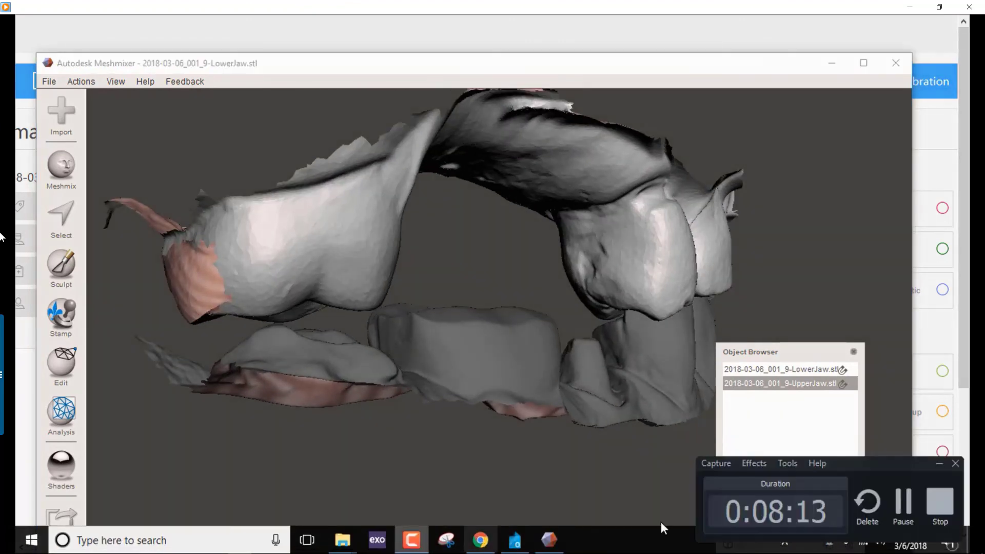